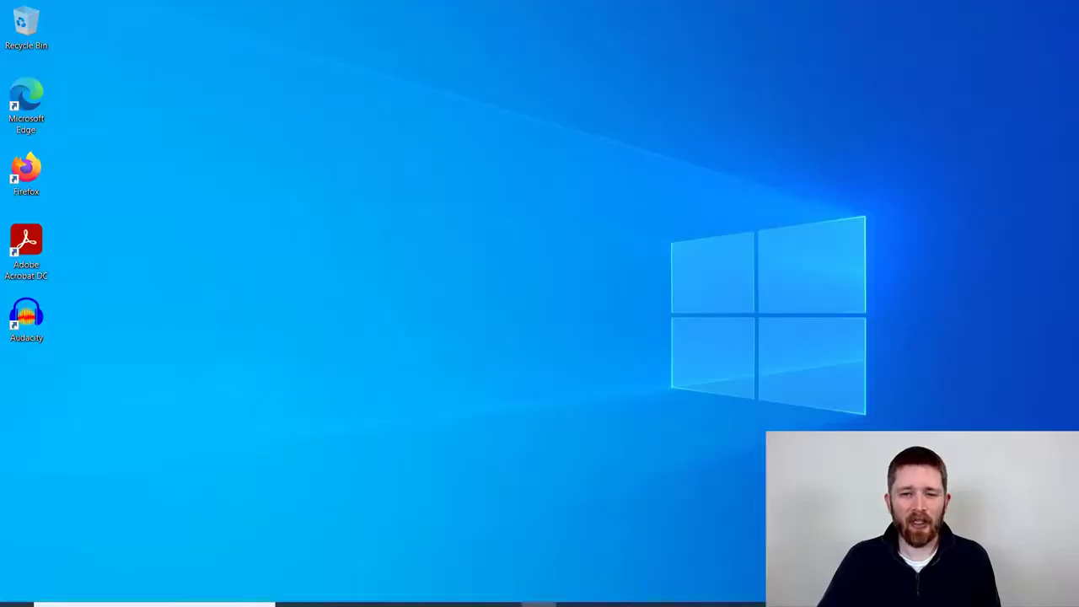
# Launch Audacity from its desktop shortcut to get an empty project
pyautogui.click(468, 594)
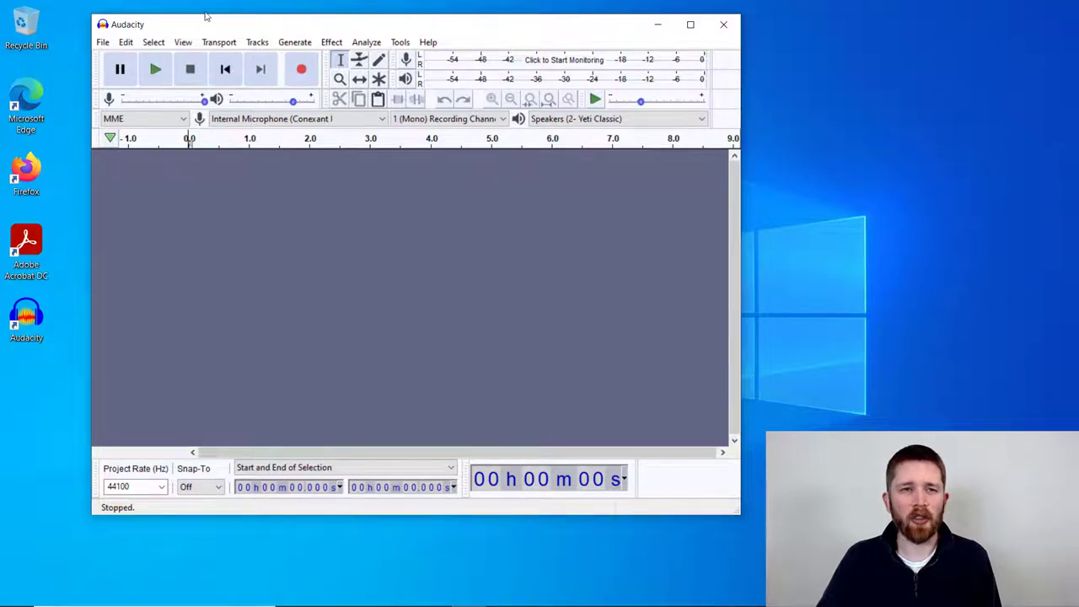
# Import the audio file 'BSC State of Mind - Squadda B' as a stereo track
pyautogui.moveTo(211, 23); pyautogui.dragTo(218, 21)
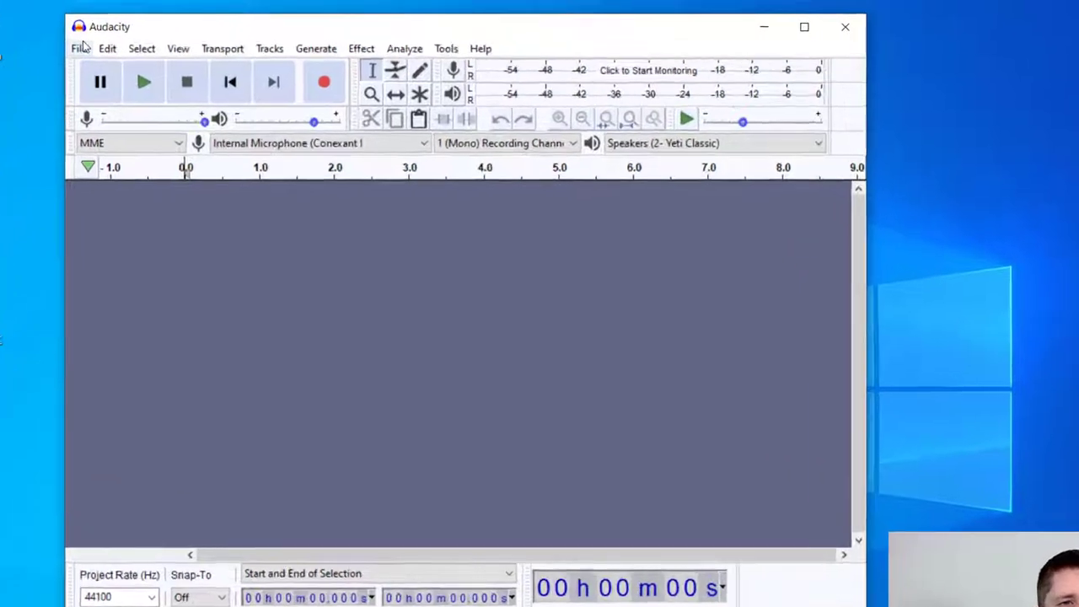
pyautogui.click(110, 38)
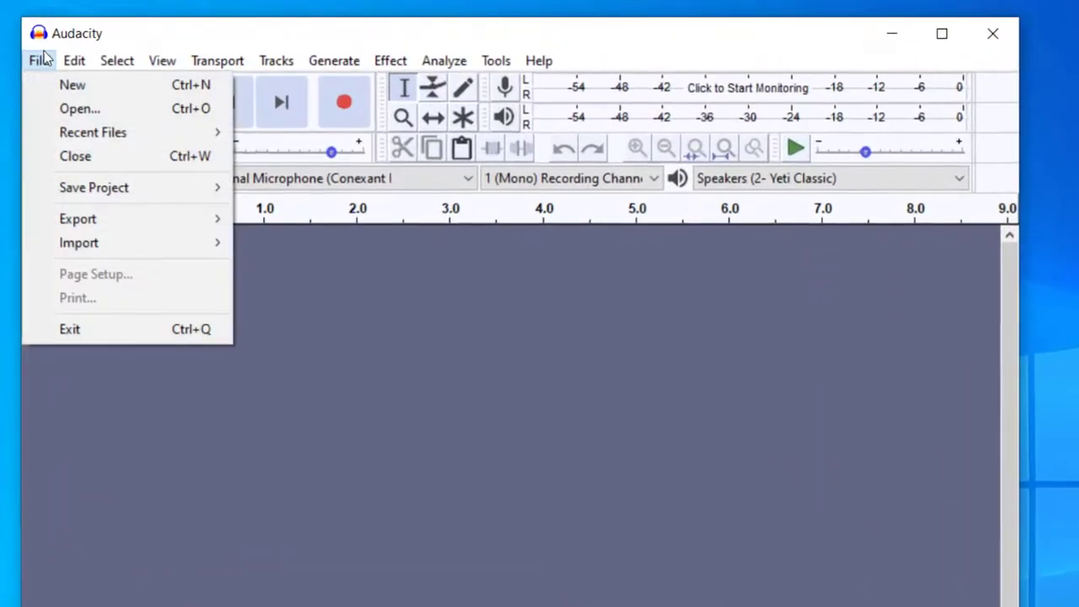
pyautogui.click(43, 55)
pyautogui.click(37, 60)
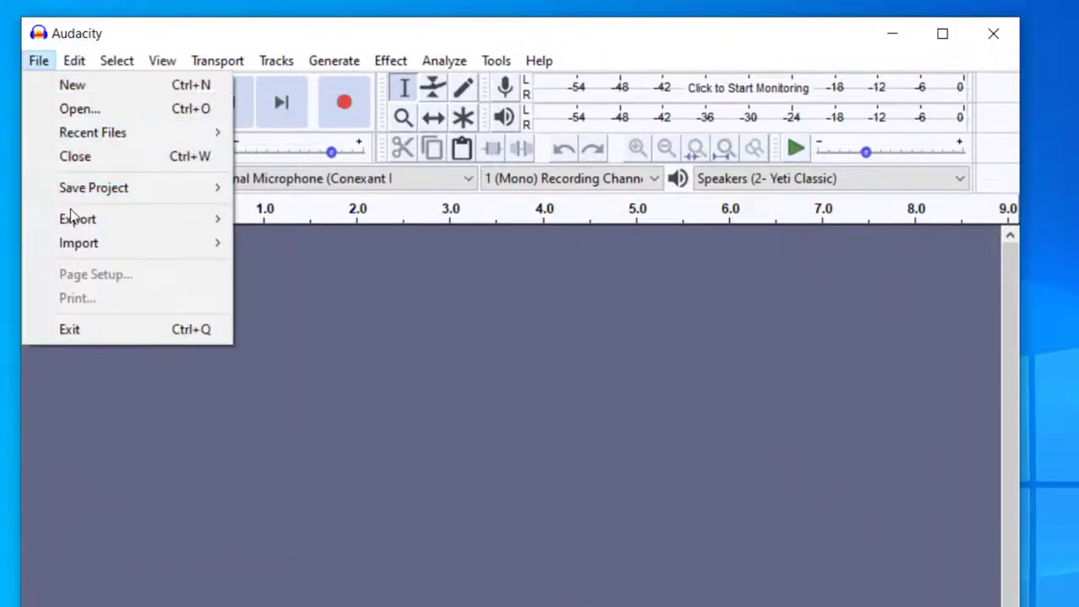
pyautogui.moveTo(79, 242)
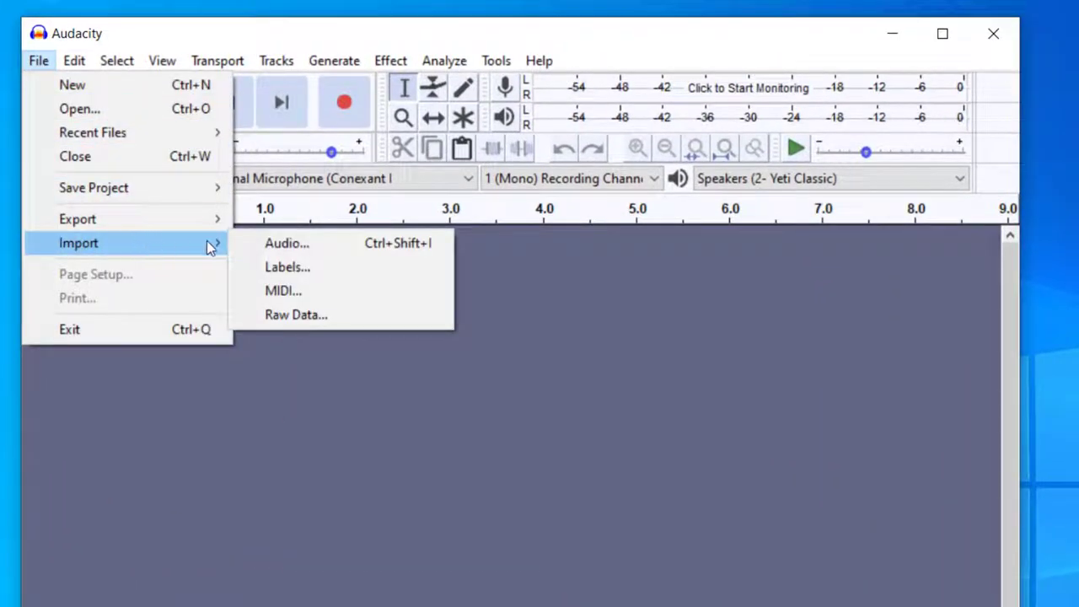
pyautogui.click(292, 243)
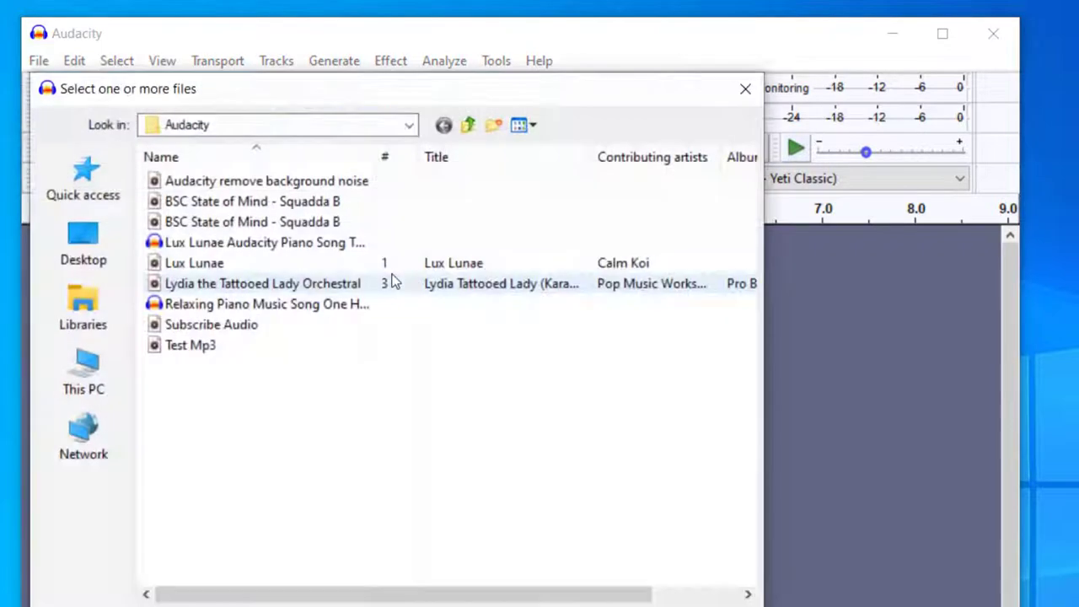
pyautogui.click(241, 203)
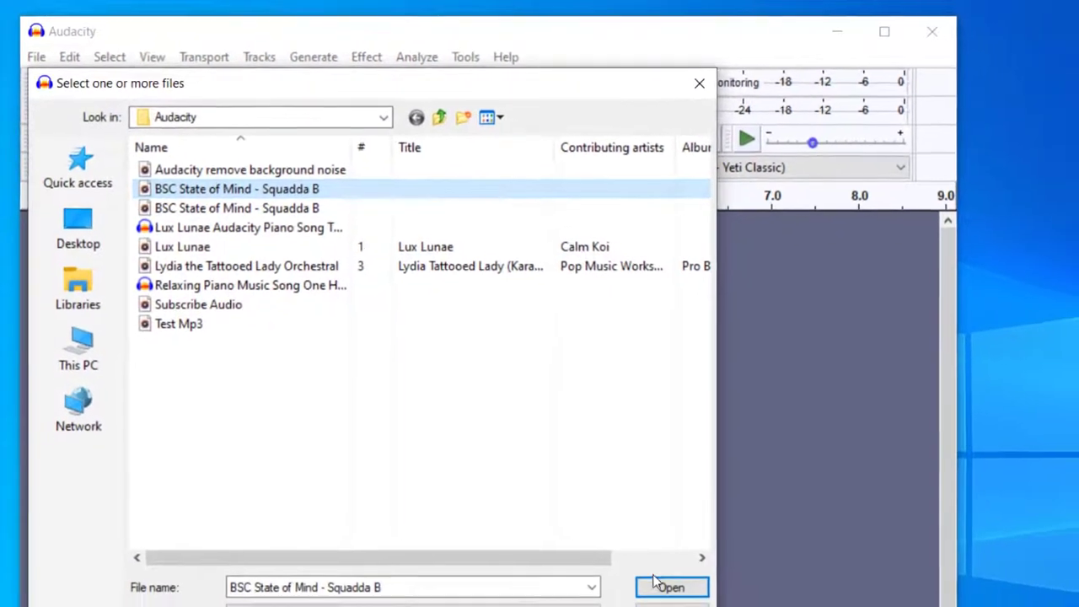
pyautogui.click(656, 583)
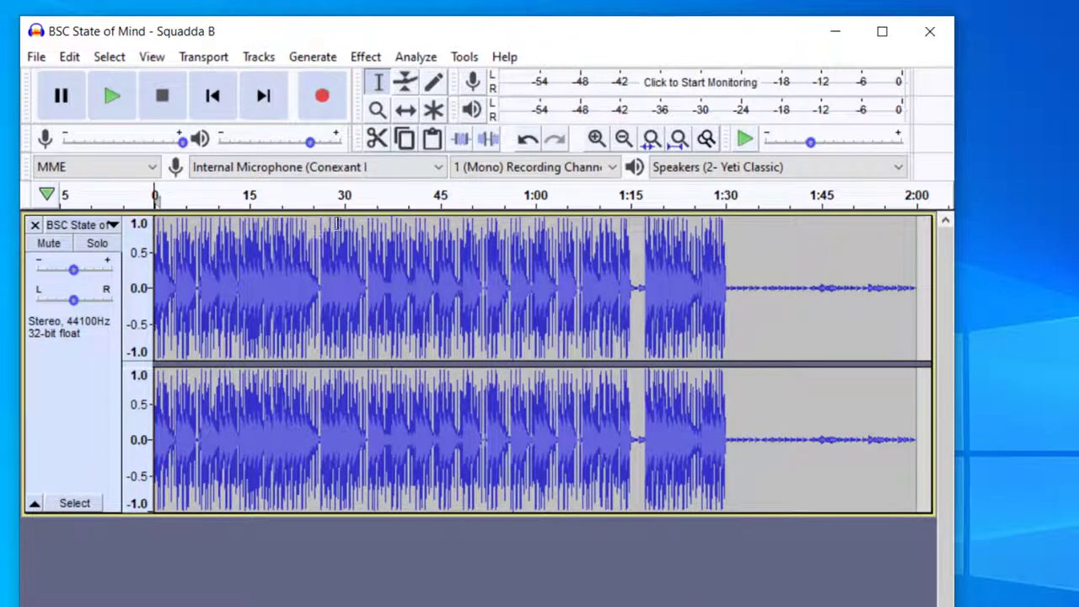
# Cut everything from 0:30 to the end of the song, then zoom in on the remaining 30 seconds
pyautogui.moveTo(337, 221); pyautogui.dragTo(912, 232)
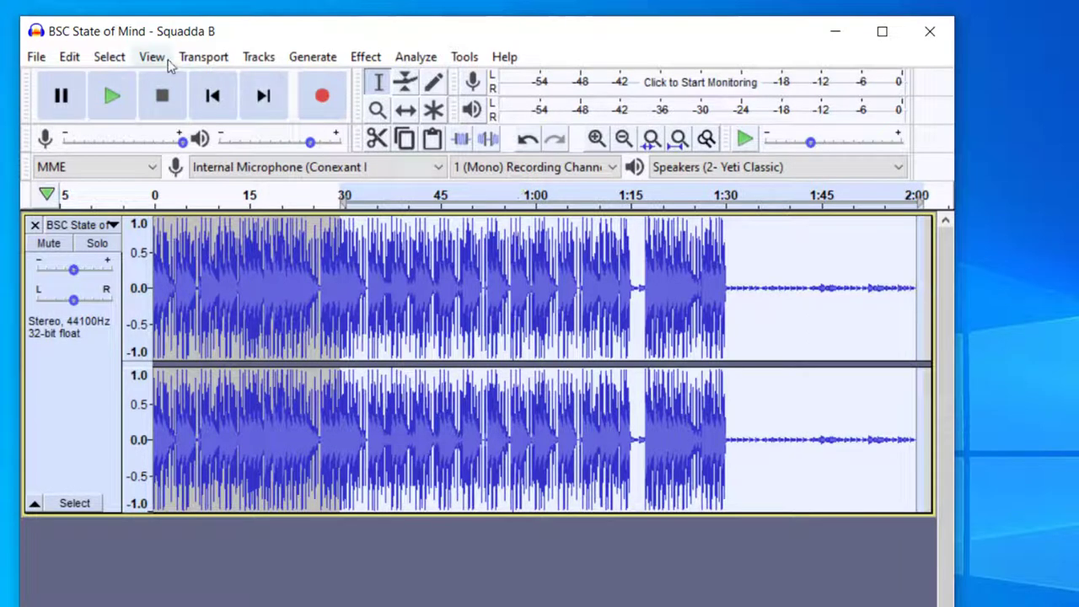
pyautogui.click(68, 56)
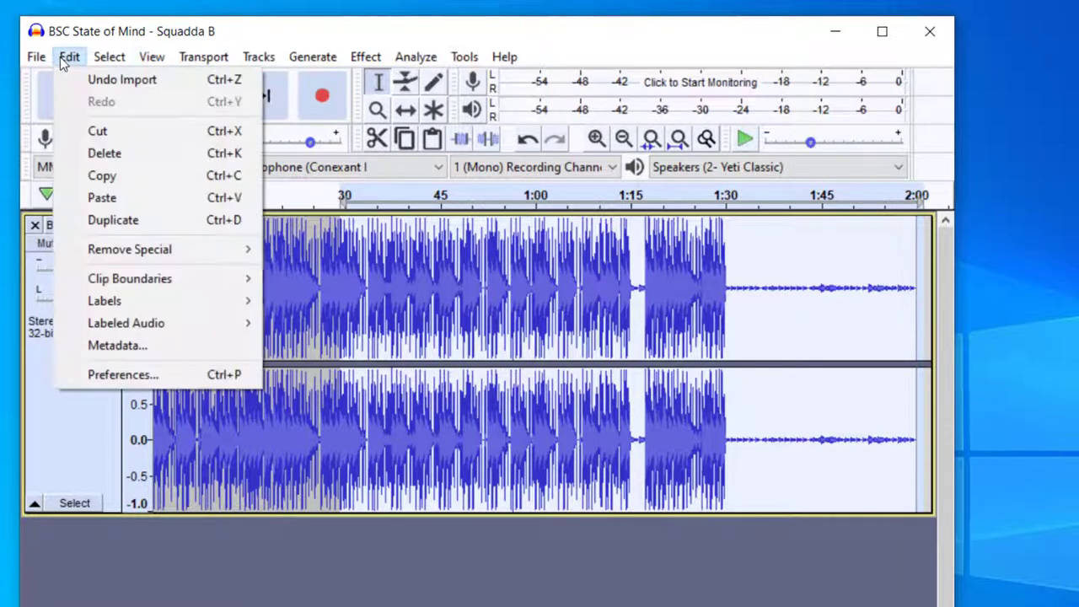
pyautogui.click(94, 131)
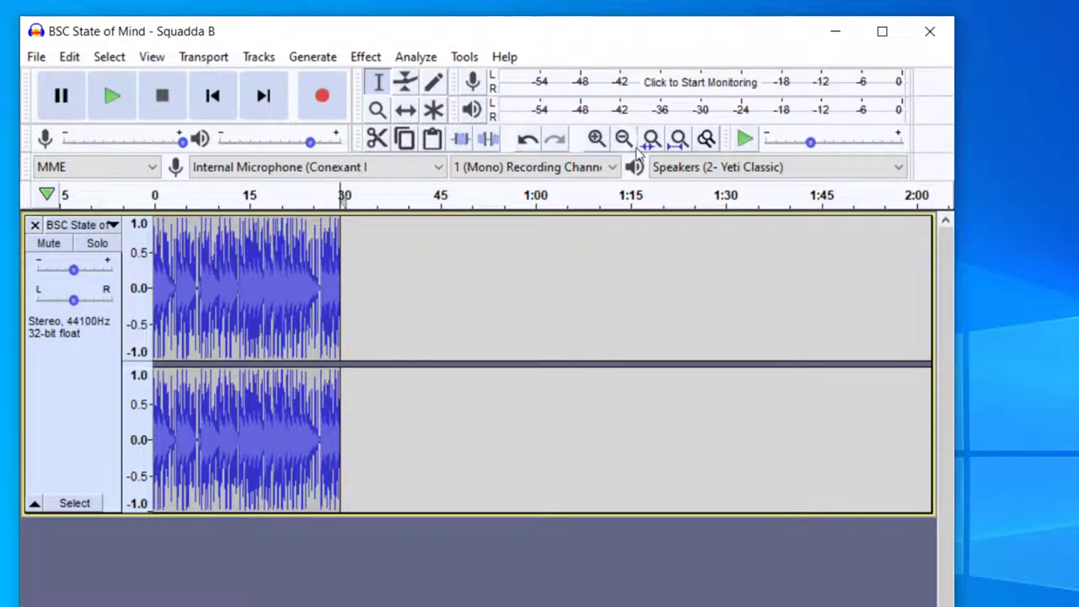
pyautogui.click(596, 139)
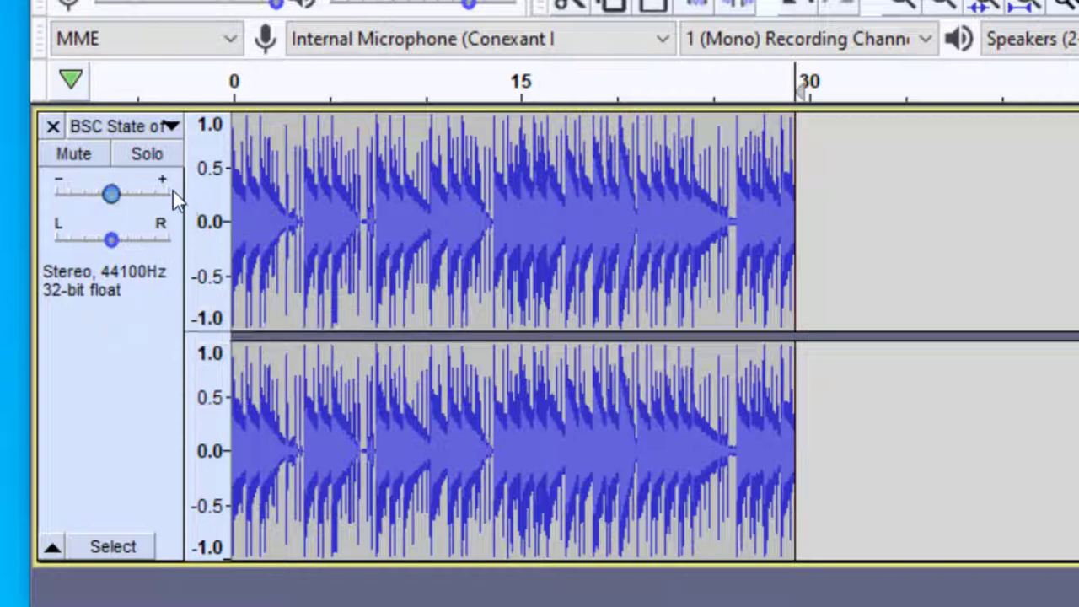
# Split the stereo track to mono and delete the second channel's track
pyautogui.click(174, 127)
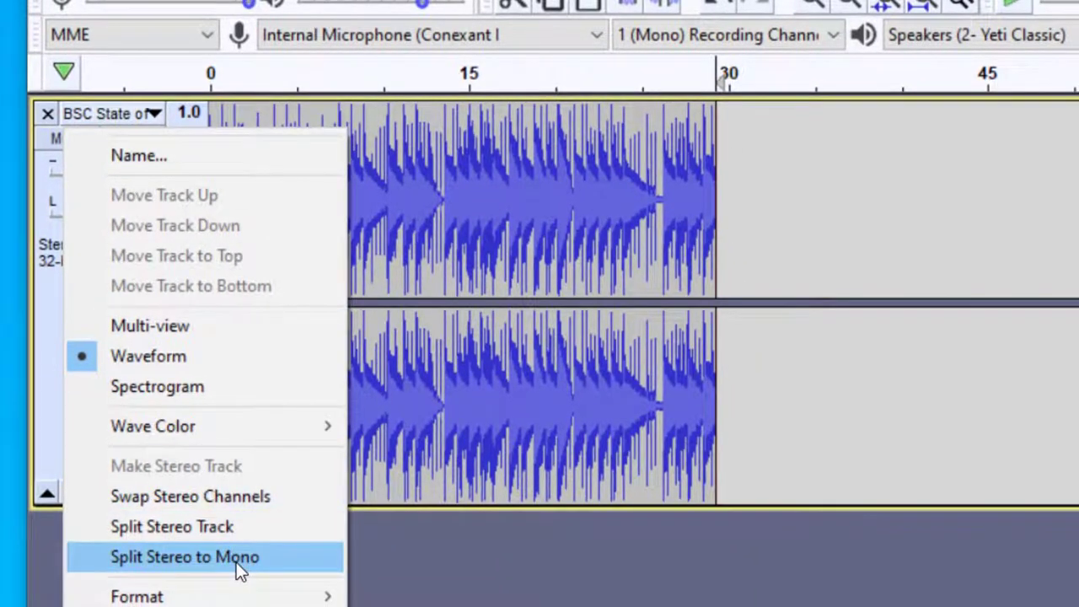
pyautogui.click(238, 565)
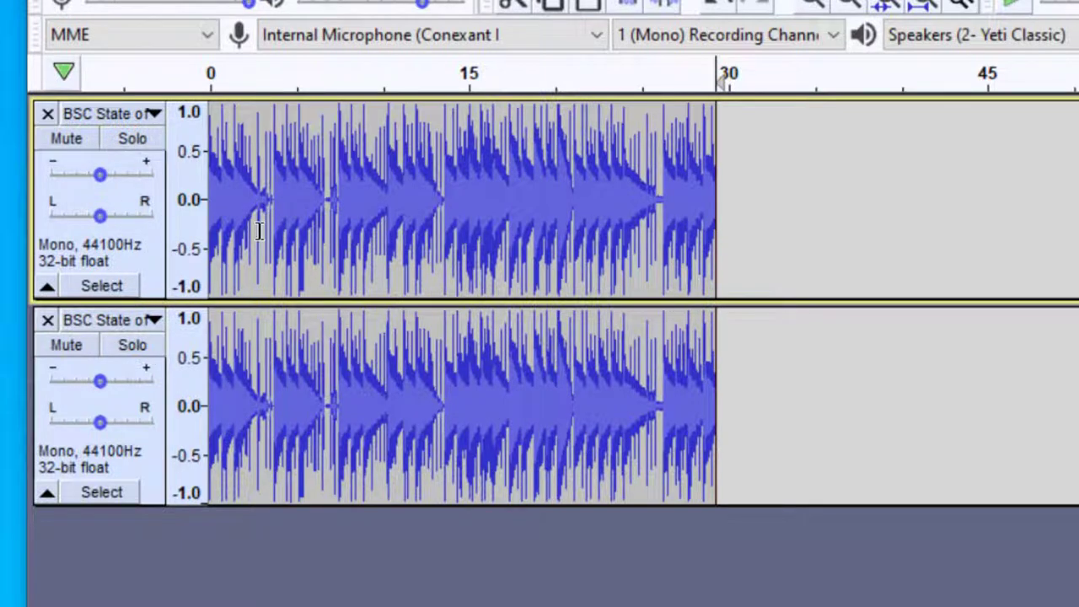
pyautogui.click(48, 319)
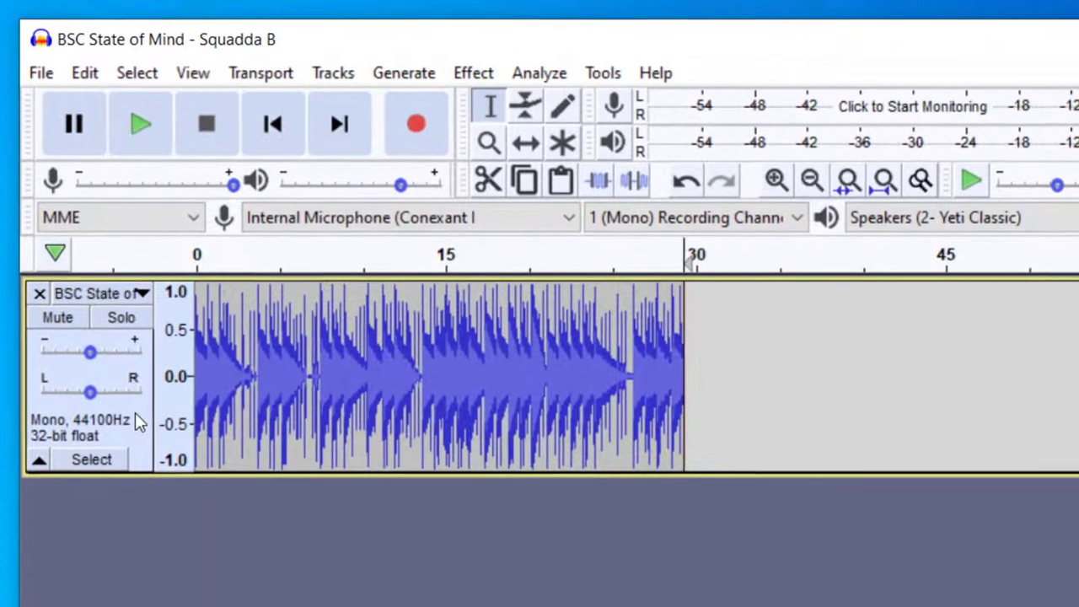
# Select the mono track and Mix and Render to New Track to make a duplicate below it
pyautogui.click(149, 243)
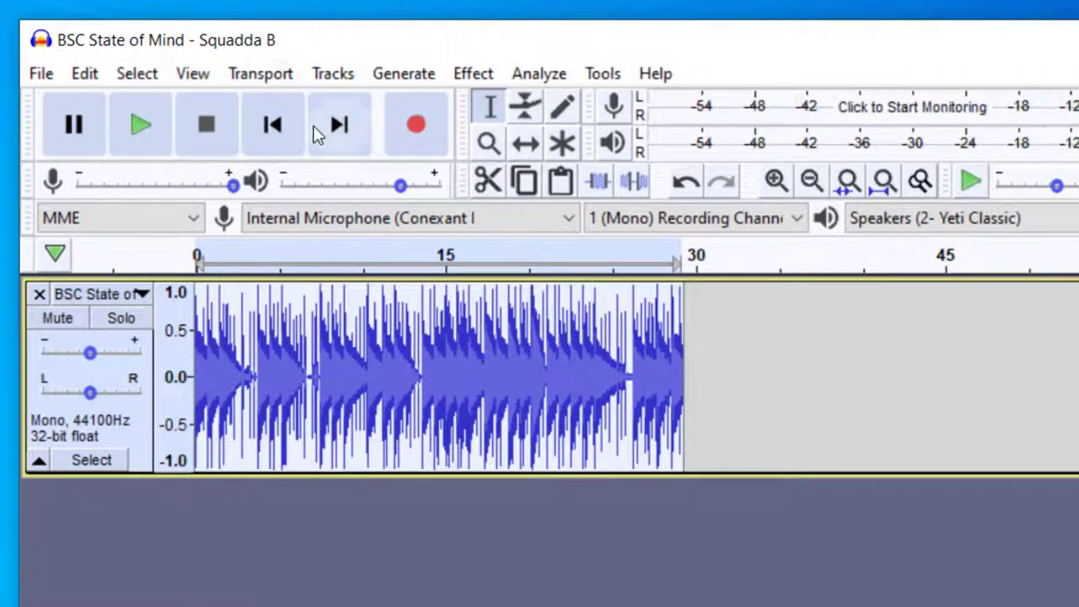
pyautogui.click(333, 74)
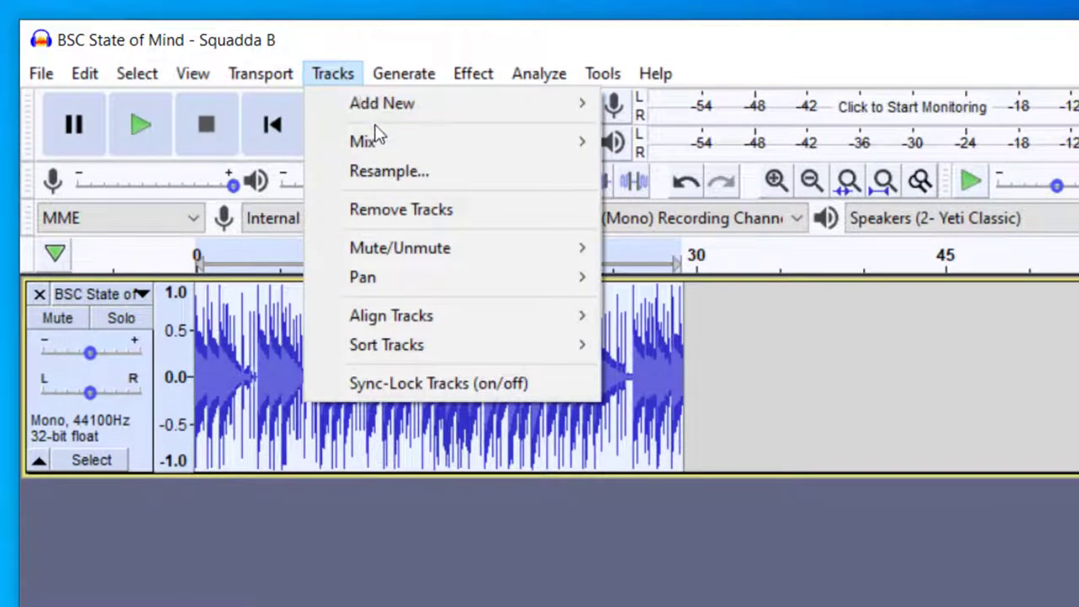
pyautogui.moveTo(577, 145)
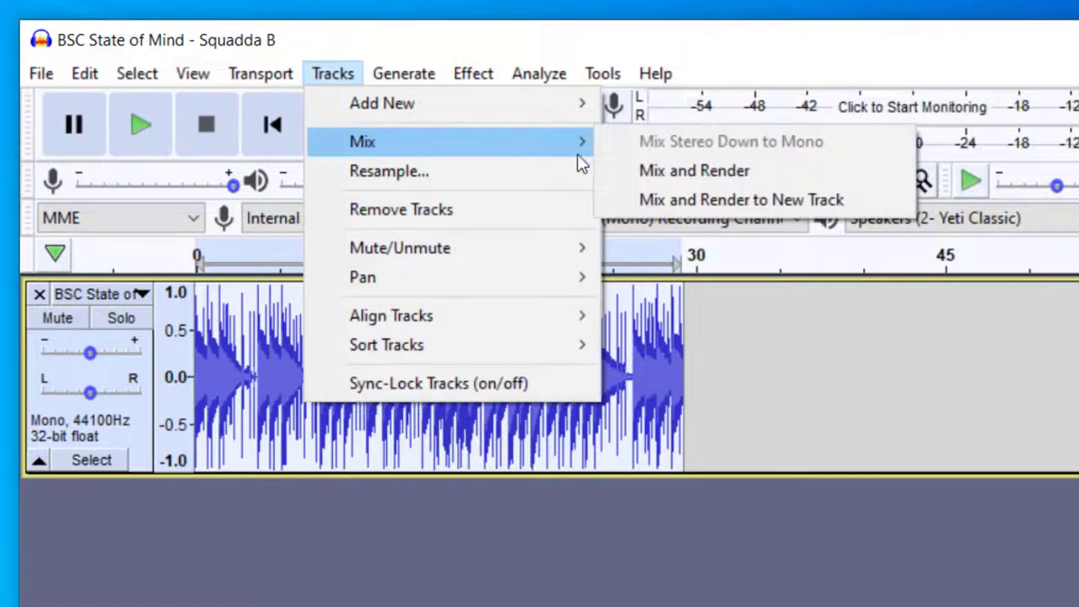
pyautogui.click(686, 204)
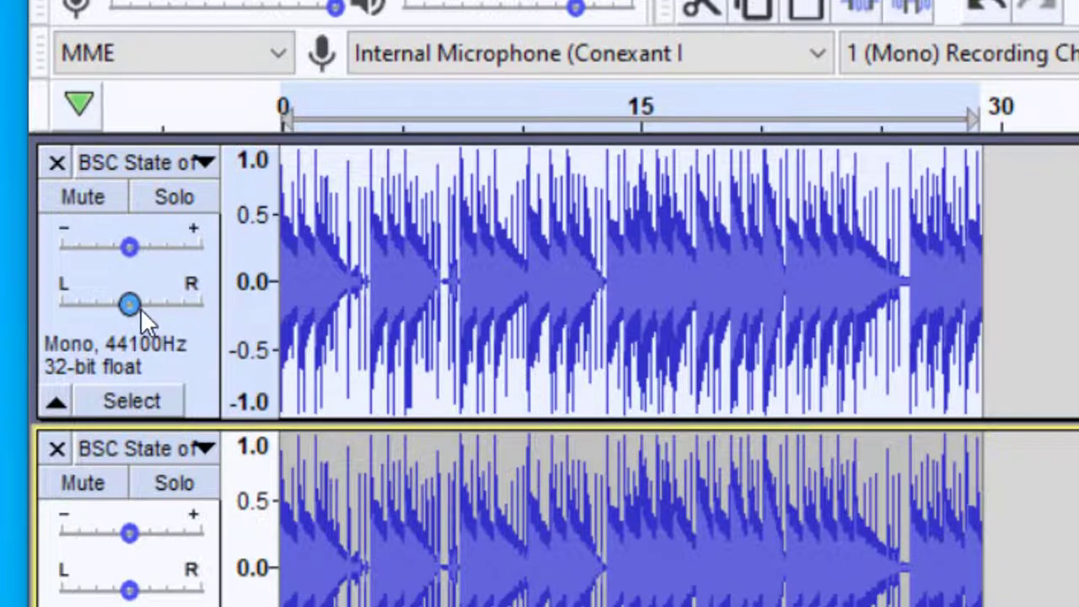
# Pan the upper track fully to L and the lower track fully to R
pyautogui.moveTo(130, 308); pyautogui.dragTo(57, 308)
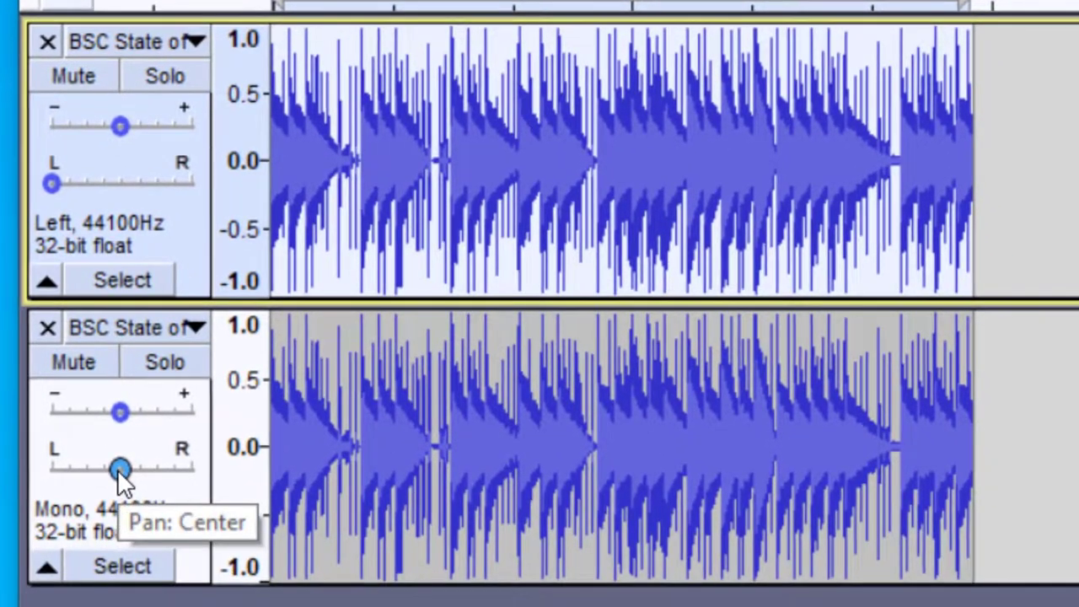
pyautogui.moveTo(117, 468); pyautogui.dragTo(192, 468)
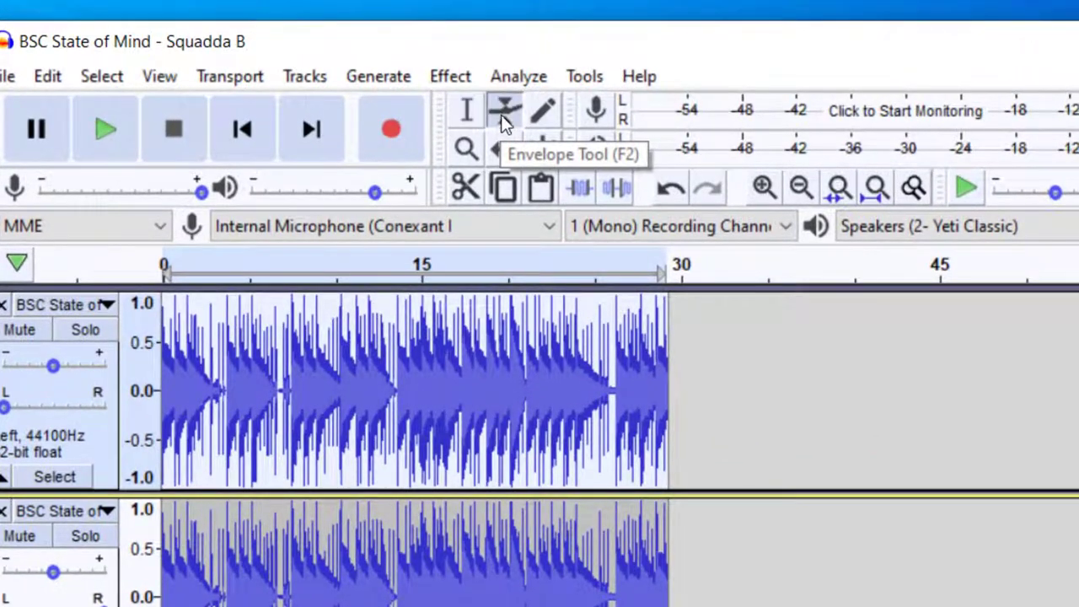
# With the Envelope Tool, add points on the top track's envelope lowering its volume after the start
pyautogui.click(504, 120)
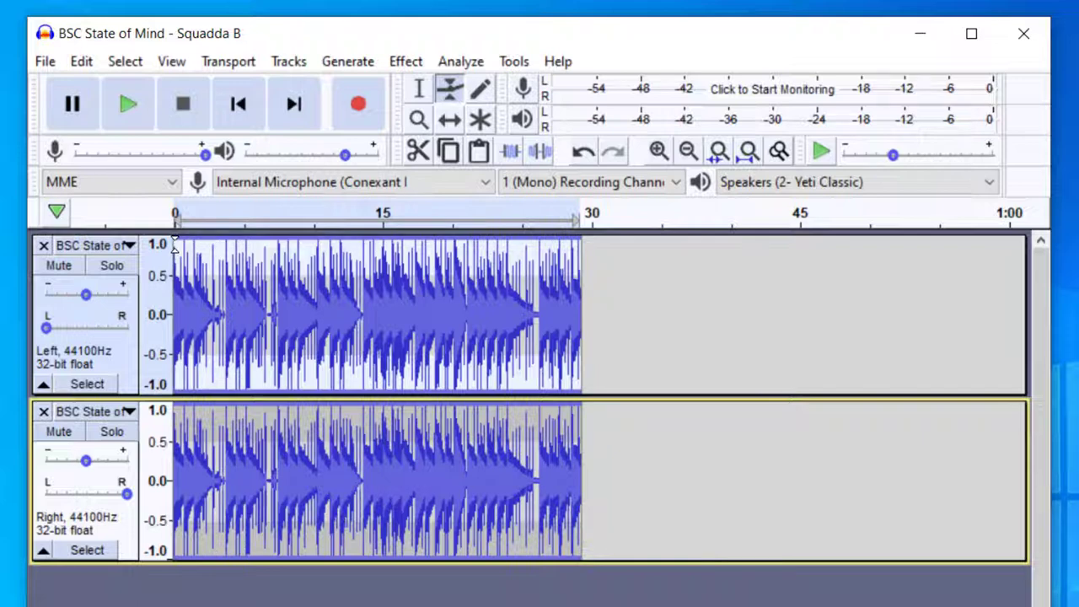
pyautogui.click(175, 245)
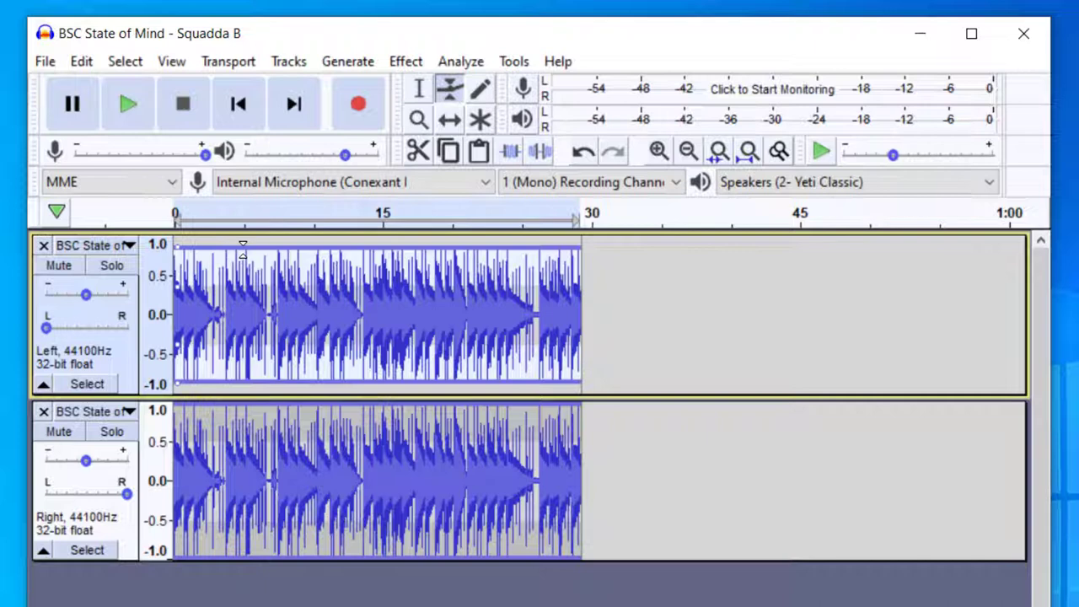
pyautogui.moveTo(243, 248); pyautogui.dragTo(244, 253)
pyautogui.moveTo(310, 256); pyautogui.dragTo(312, 260)
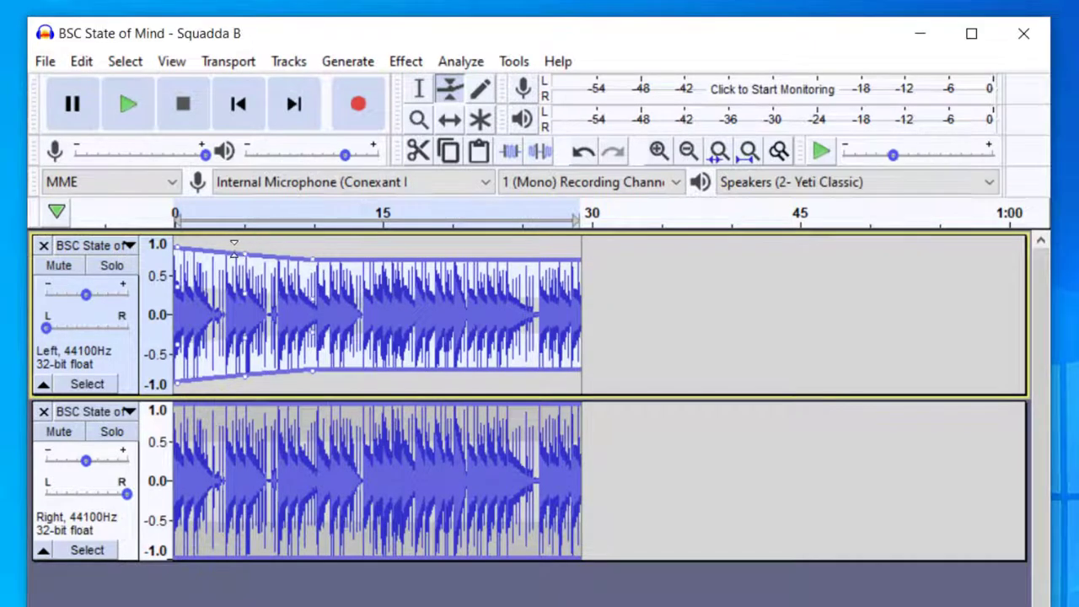
# Add envelope points on the bottom track lowering its volume from around 15 seconds toward the end
pyautogui.click(245, 413)
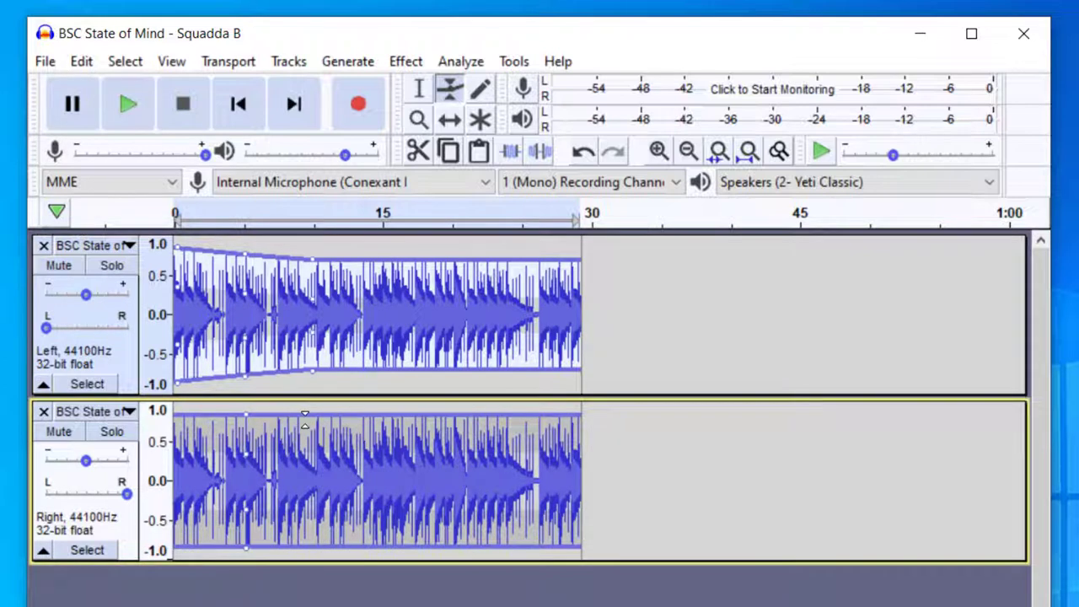
pyautogui.moveTo(305, 418); pyautogui.dragTo(306, 423)
pyautogui.moveTo(381, 422); pyautogui.dragTo(382, 428)
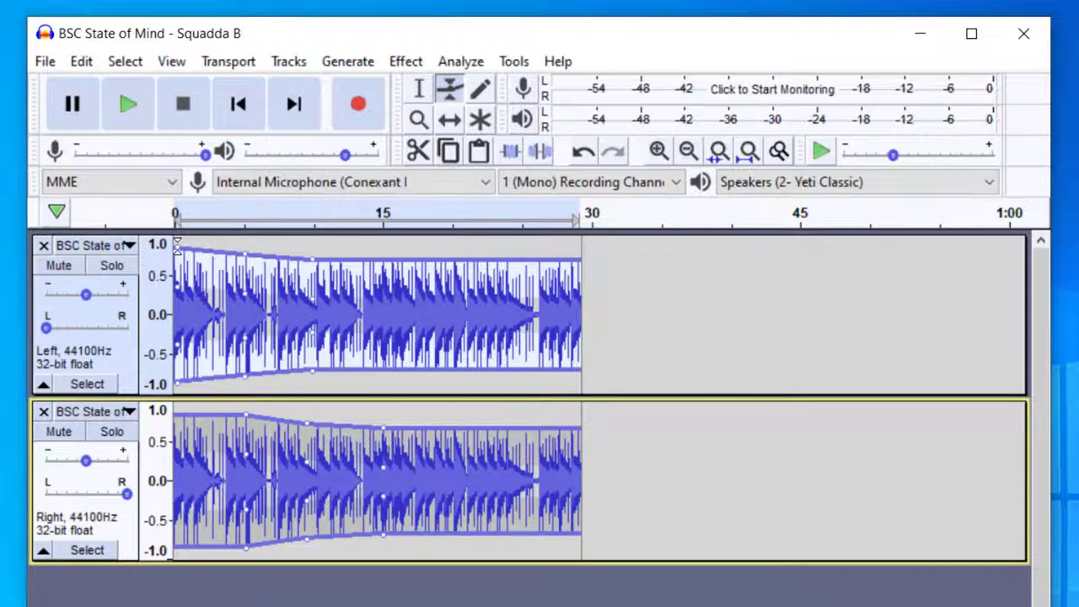
# Reshape the Left track's envelope to fade from full to silence within about ten seconds
pyautogui.moveTo(177, 247); pyautogui.dragTo(178, 240)
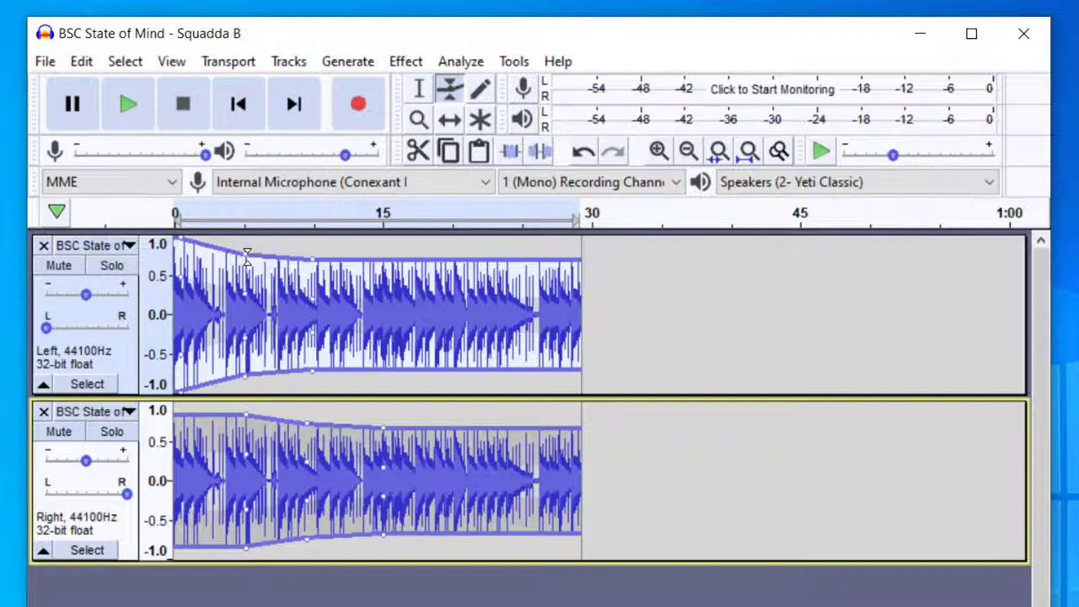
pyautogui.moveTo(247, 255); pyautogui.dragTo(315, 312)
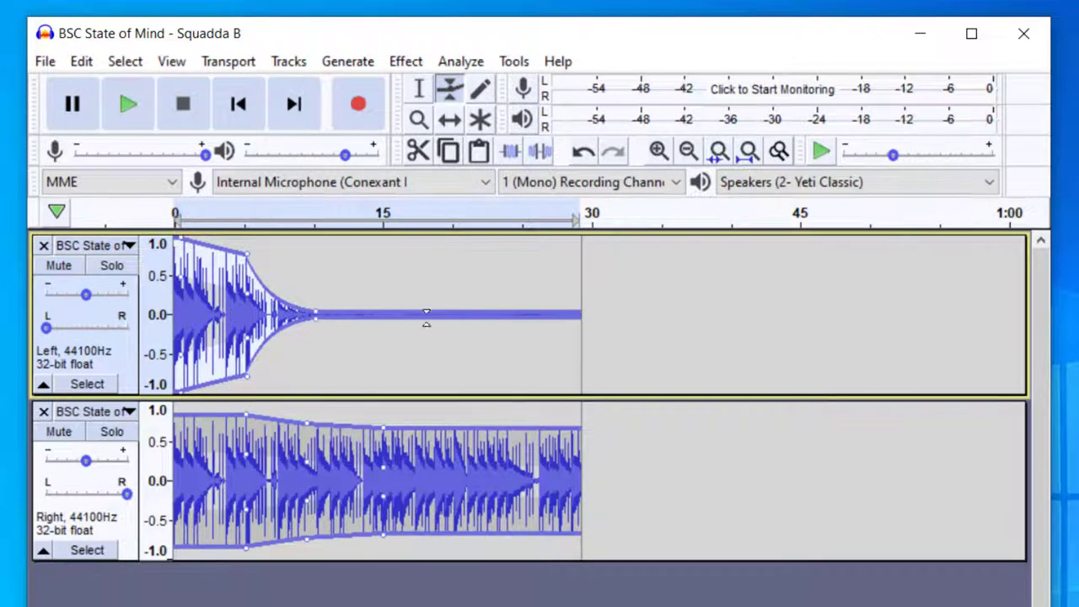
pyautogui.moveTo(244, 253); pyautogui.dragTo(242, 267)
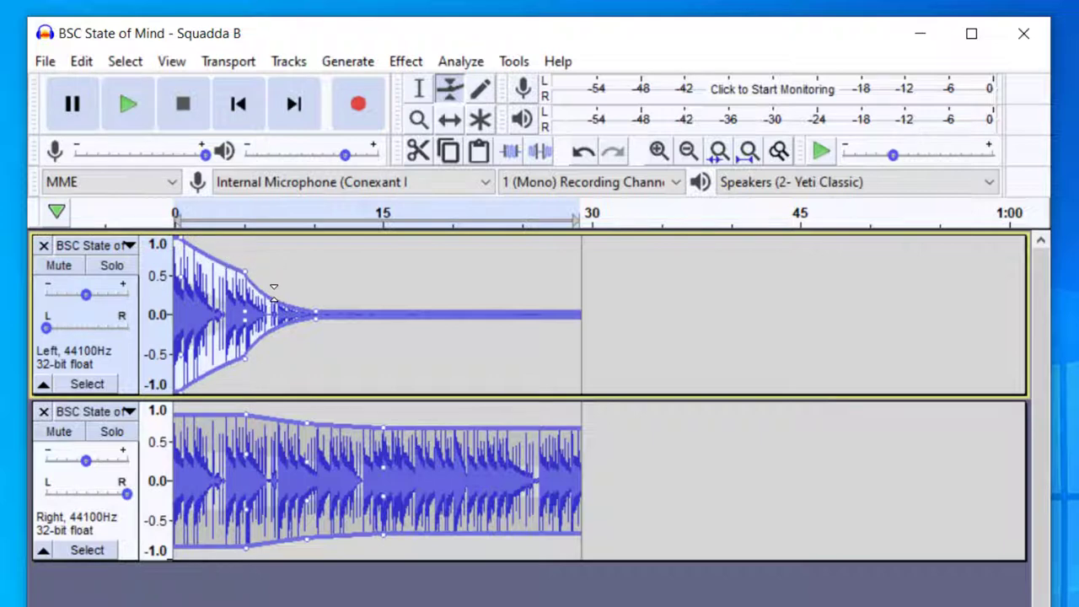
pyautogui.moveTo(277, 291); pyautogui.dragTo(276, 285)
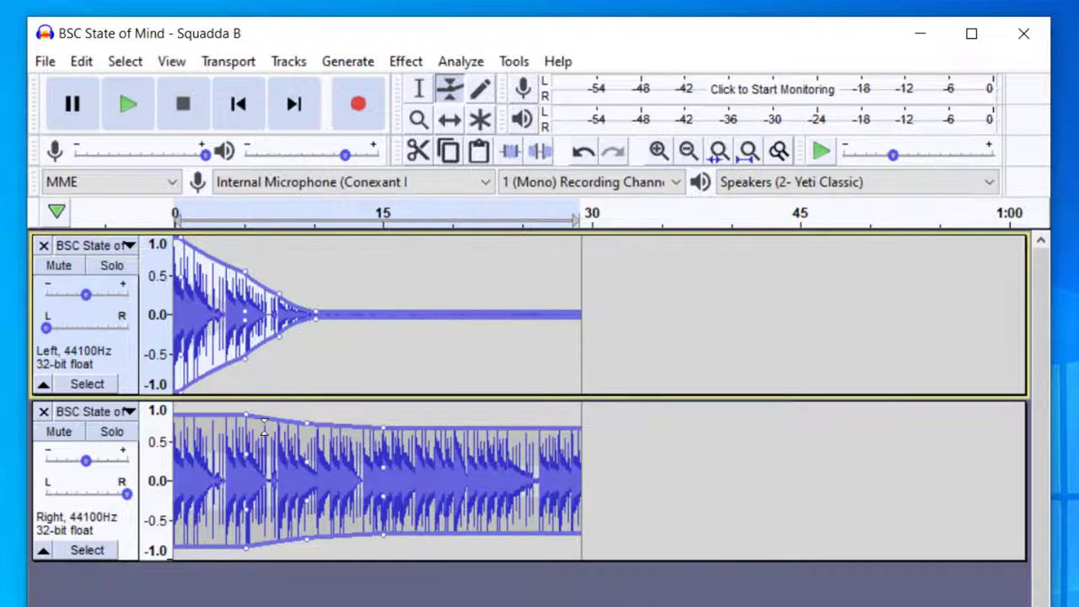
# Set the Right track's envelope to 0.0 at the start and 1.0 near 16 seconds
pyautogui.moveTo(246, 413); pyautogui.dragTo(248, 478)
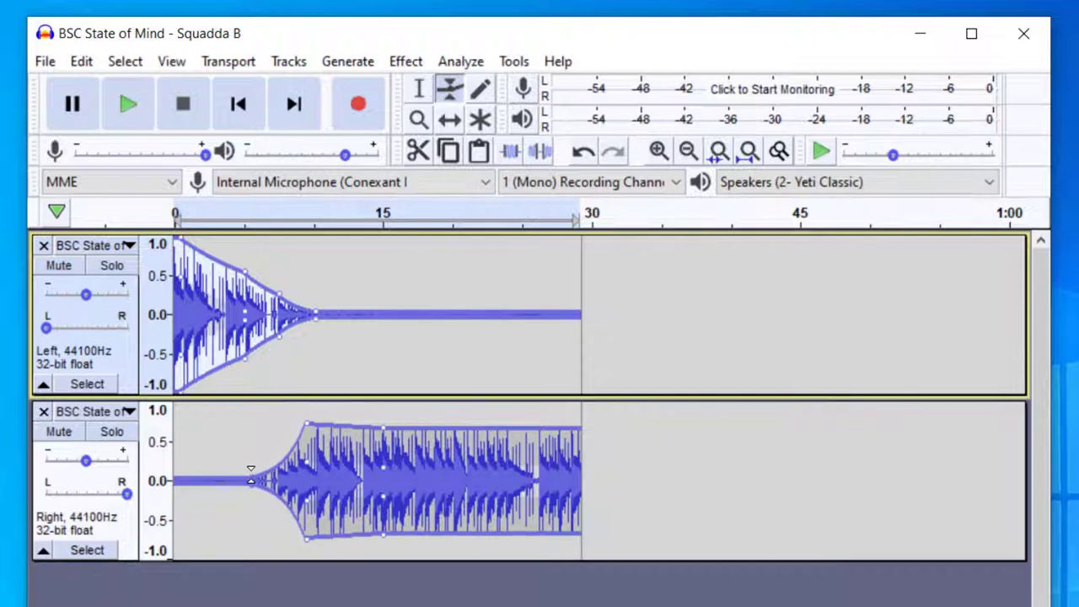
pyautogui.moveTo(385, 426); pyautogui.dragTo(395, 396)
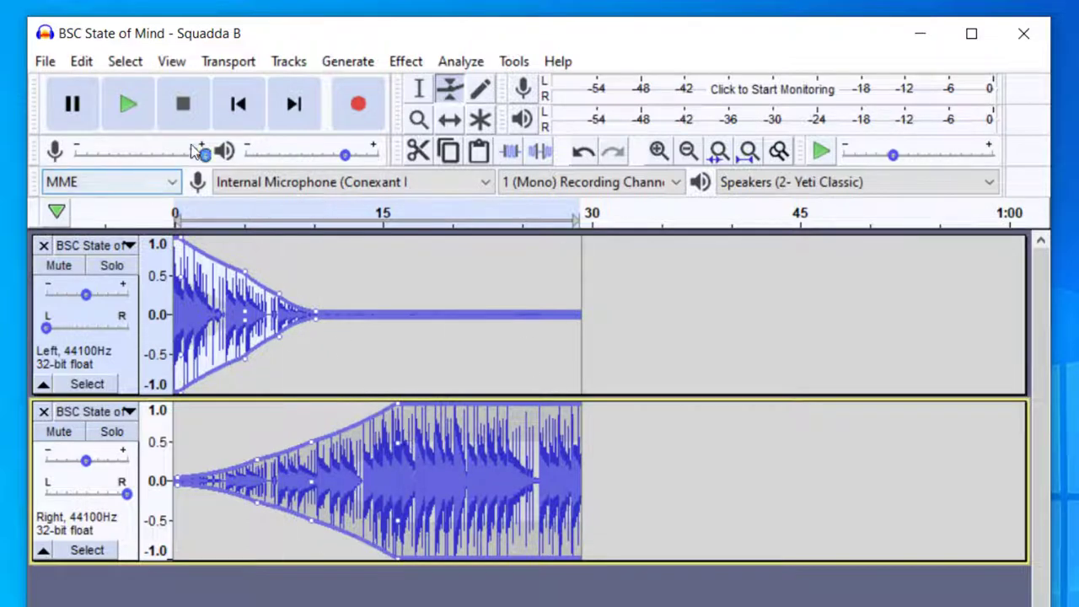
pyautogui.click(120, 99)
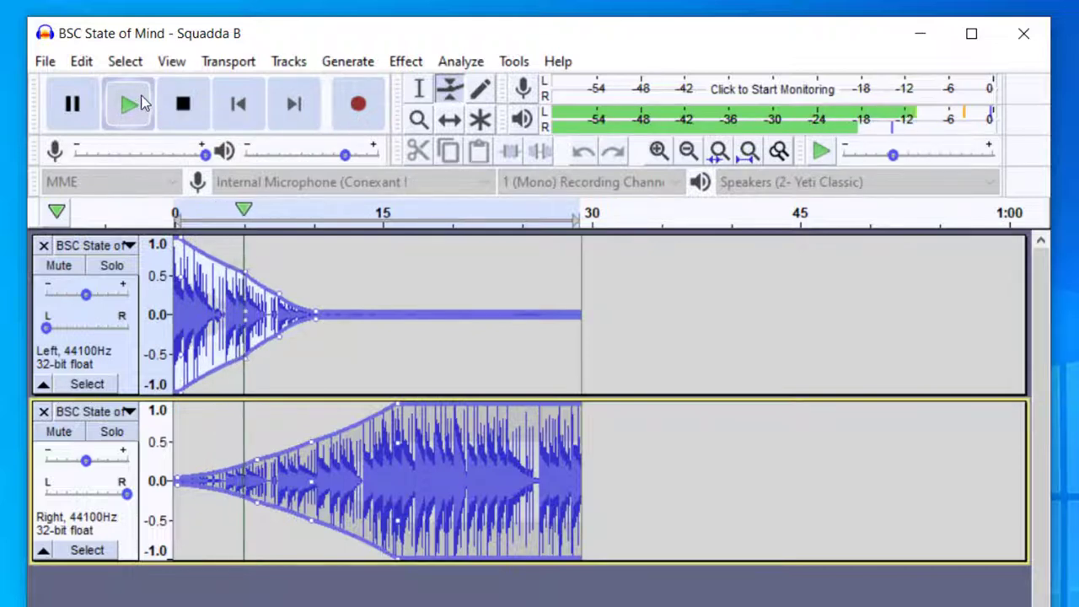
pyautogui.click(202, 117)
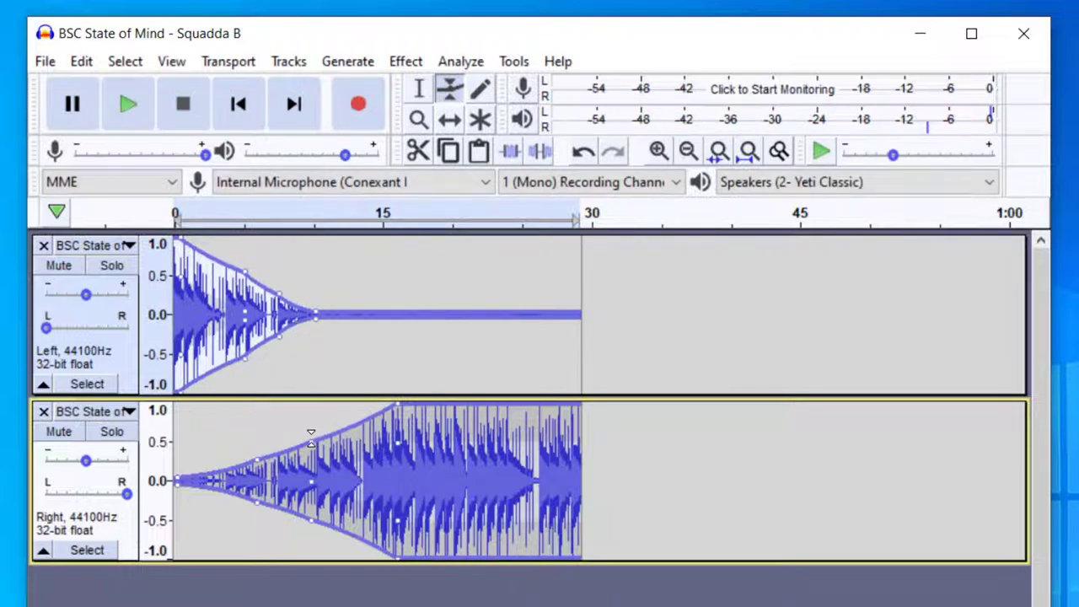
pyautogui.hotkey('ctrl', 'f')
pyautogui.click(148, 108)
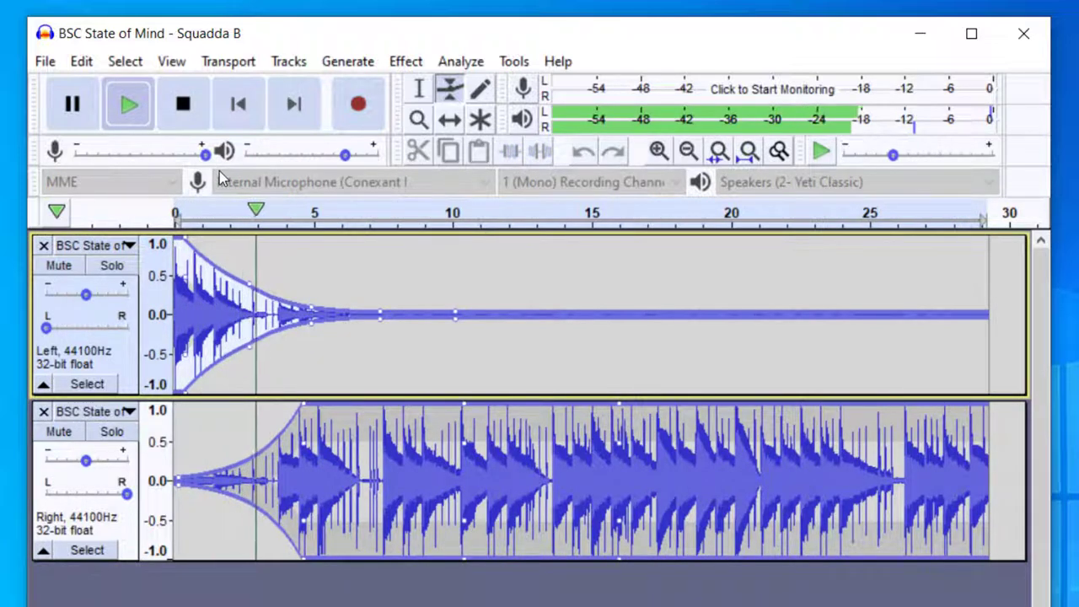
pyautogui.click(188, 110)
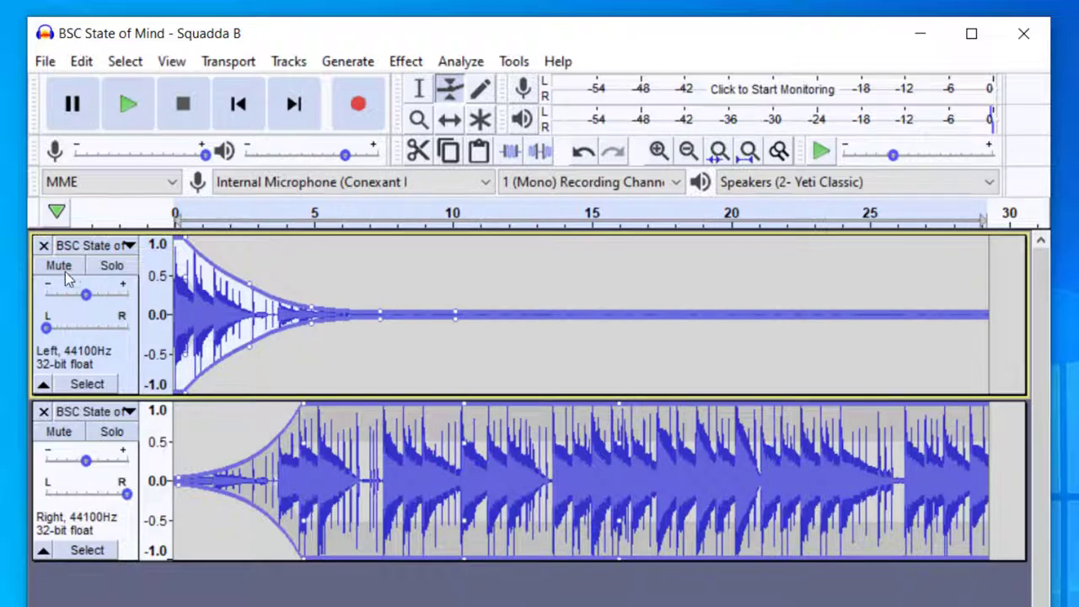
# Drop the Right envelope to zero near 16 s, raise the Left to 1.0 there, and mute Right
pyautogui.moveTo(445, 410)
pyautogui.mouseDown()
pyautogui.moveTo(445, 472)
pyautogui.moveTo(444, 393)
pyautogui.mouseUp()
pyautogui.moveTo(621, 402); pyautogui.dragTo(614, 481)
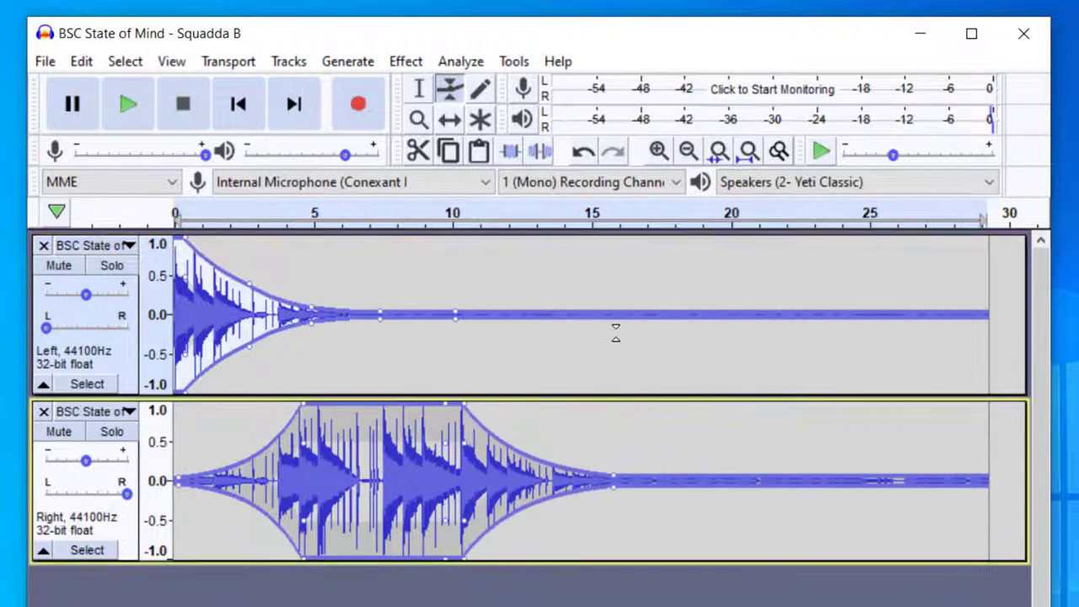
pyautogui.moveTo(610, 309); pyautogui.dragTo(618, 237)
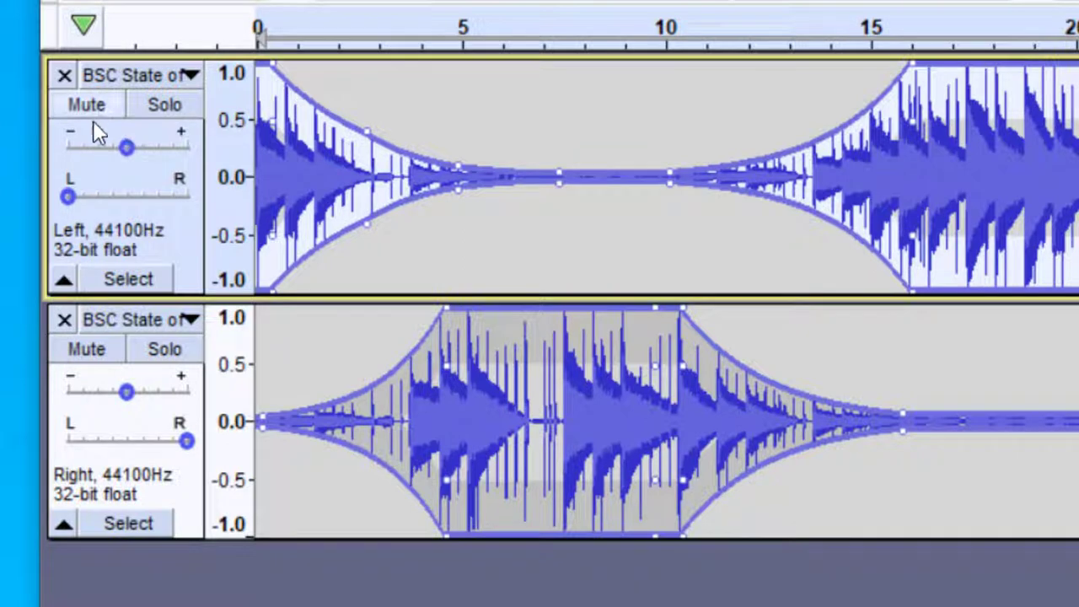
pyautogui.click(97, 344)
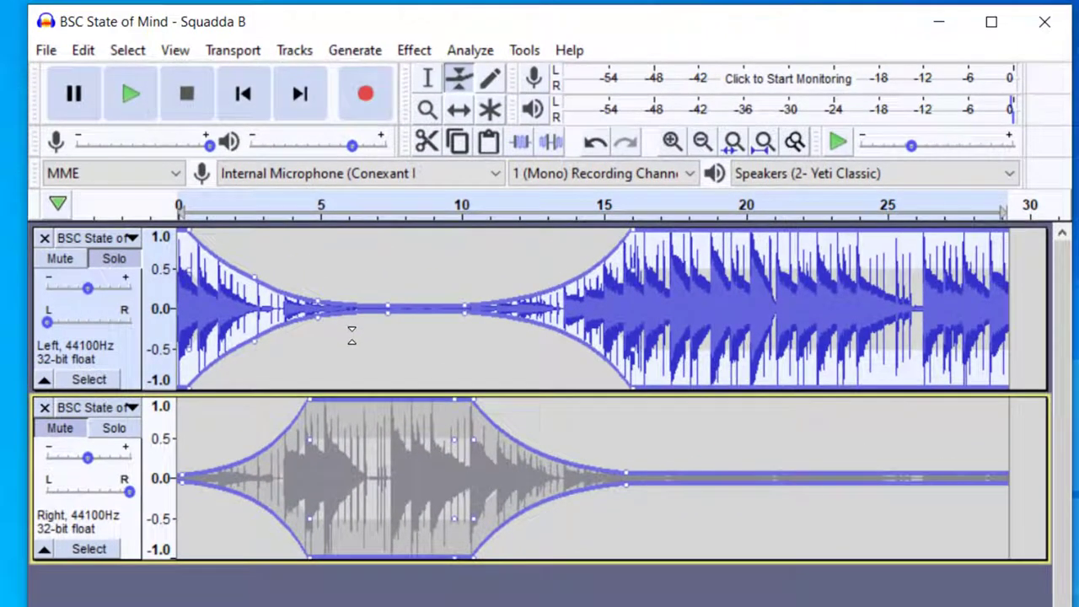
# Unmute the Right track and scroll through the Effect menu to find Tremolo
pyautogui.click(227, 377)
pyautogui.hotkey('ctrl', 'shift', 'u')
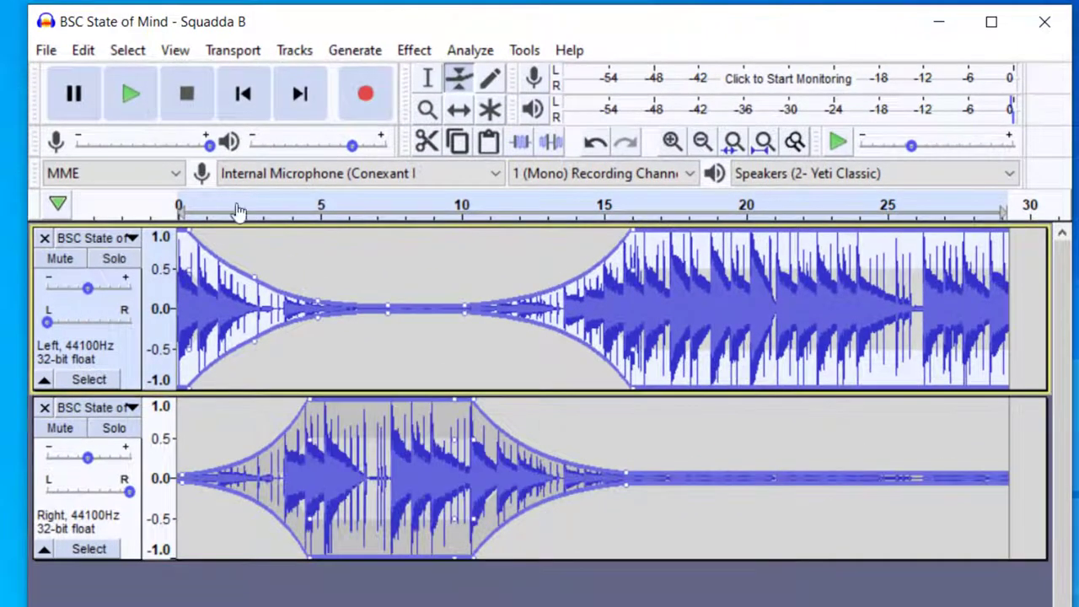
pyautogui.click(358, 51)
pyautogui.moveTo(410, 48)
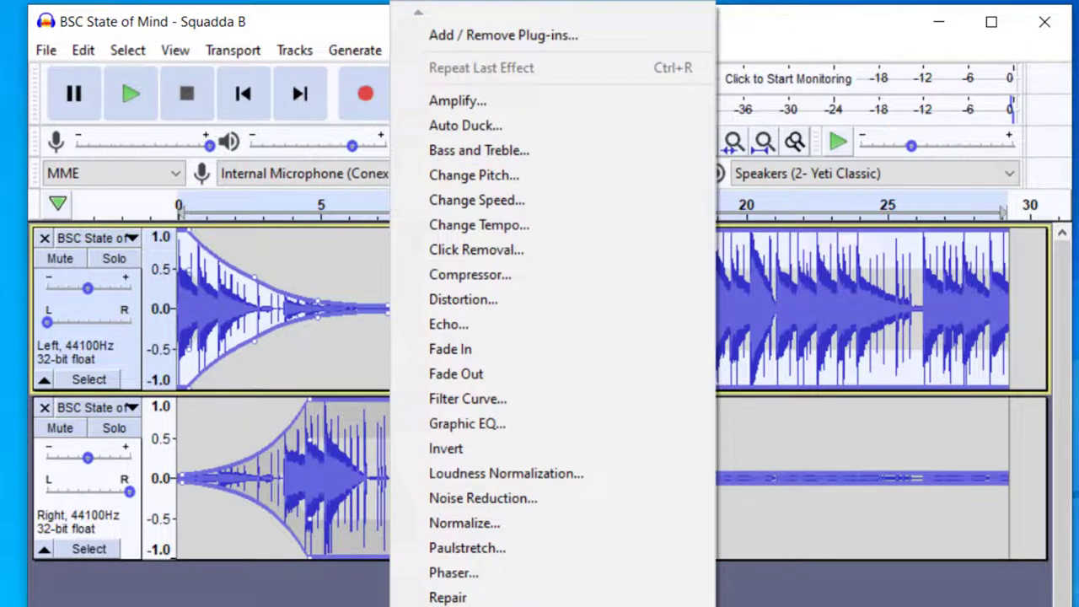
pyautogui.scroll(-3, 561, 306)
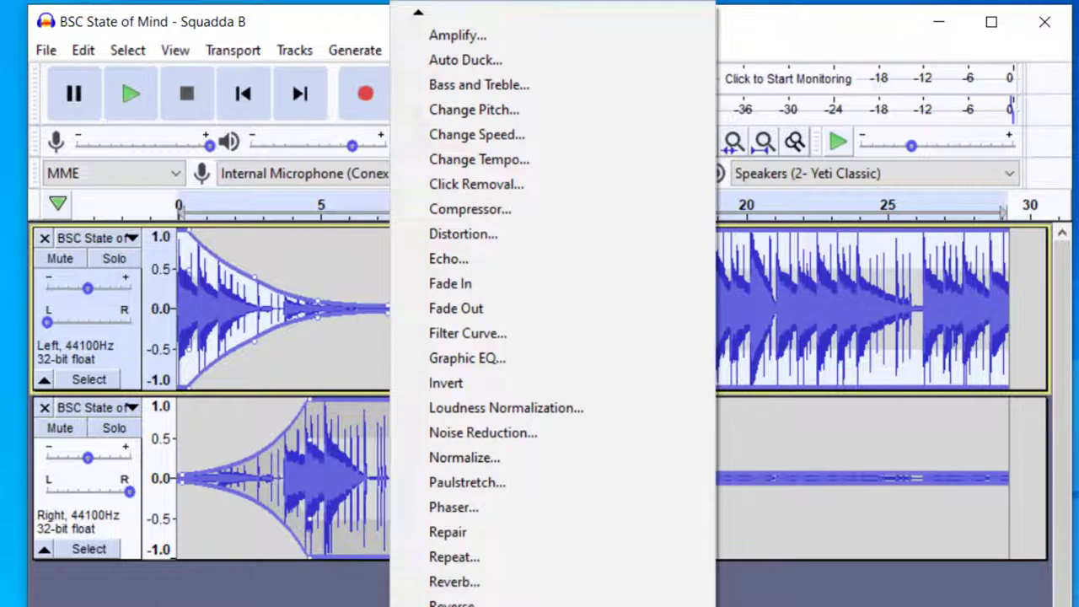
pyautogui.scroll(-10, 505, 320)
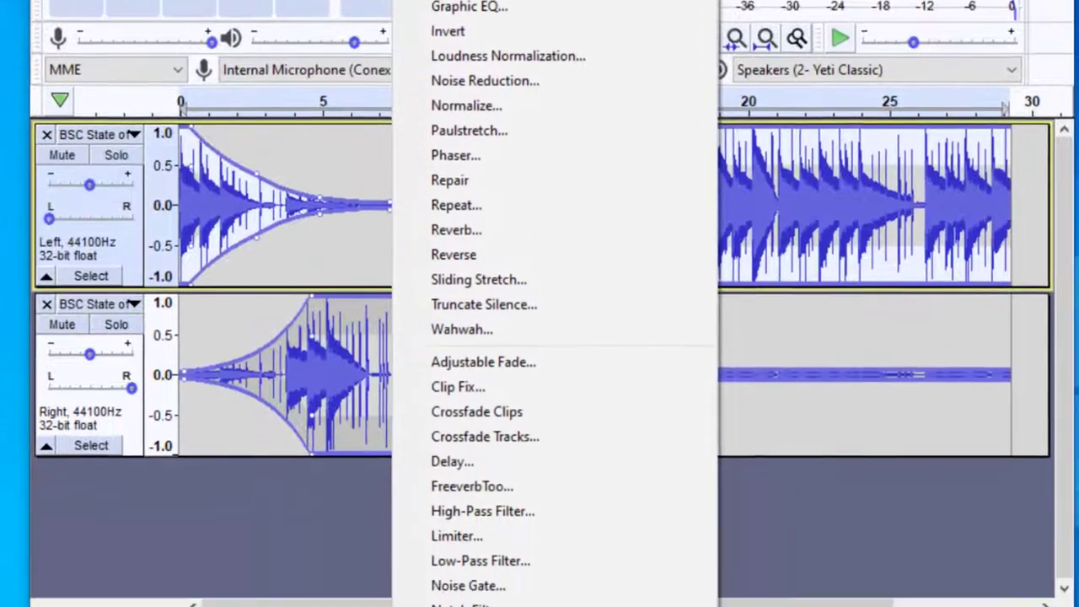
# Set the Tremolo starting phase to 180, then cancel without applying the effect
pyautogui.click(462, 590)
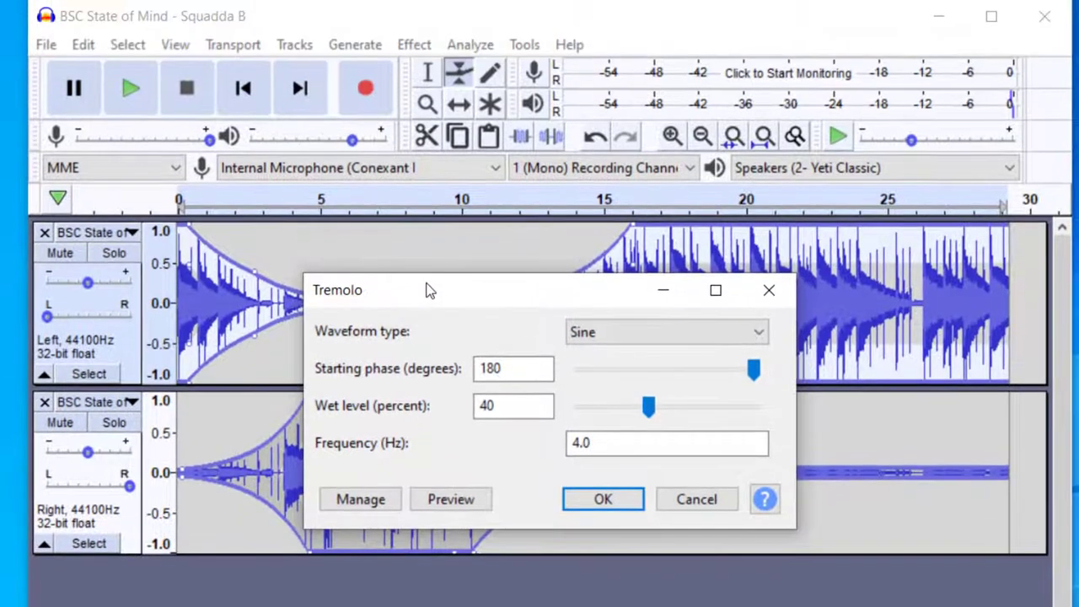
pyautogui.moveTo(434, 19); pyautogui.dragTo(461, 23)
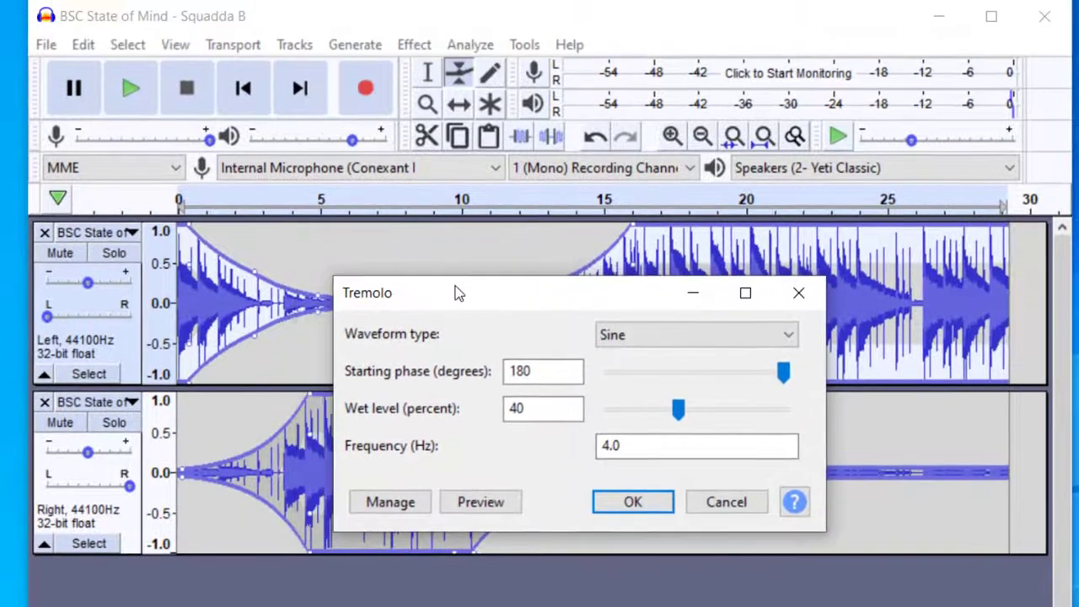
pyautogui.moveTo(455, 292); pyautogui.dragTo(468, 294)
pyautogui.click(562, 373)
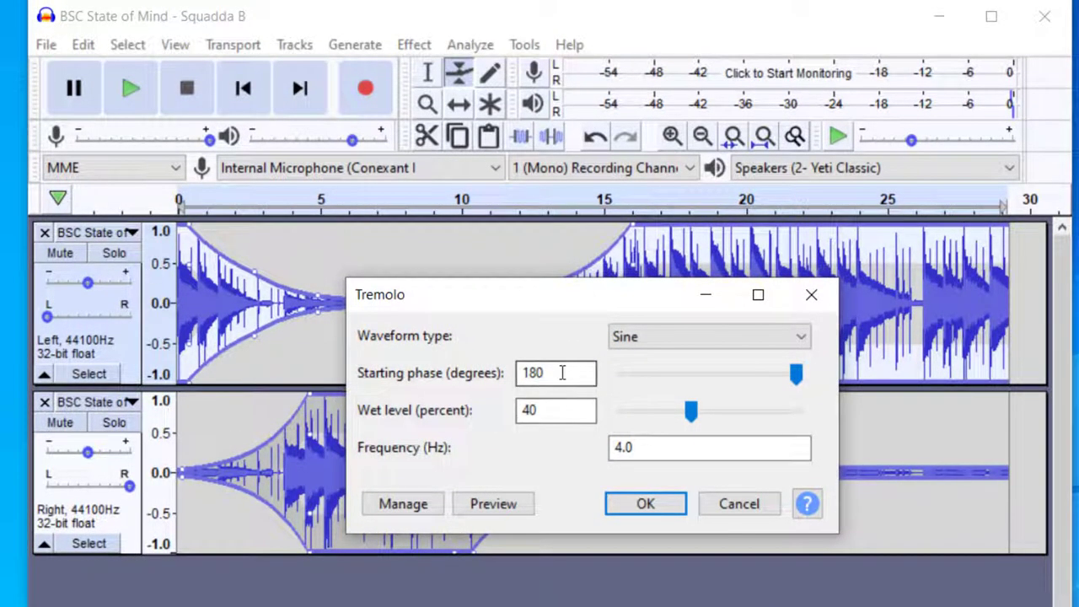
pyautogui.moveTo(562, 373); pyautogui.dragTo(499, 355)
pyautogui.write('0')
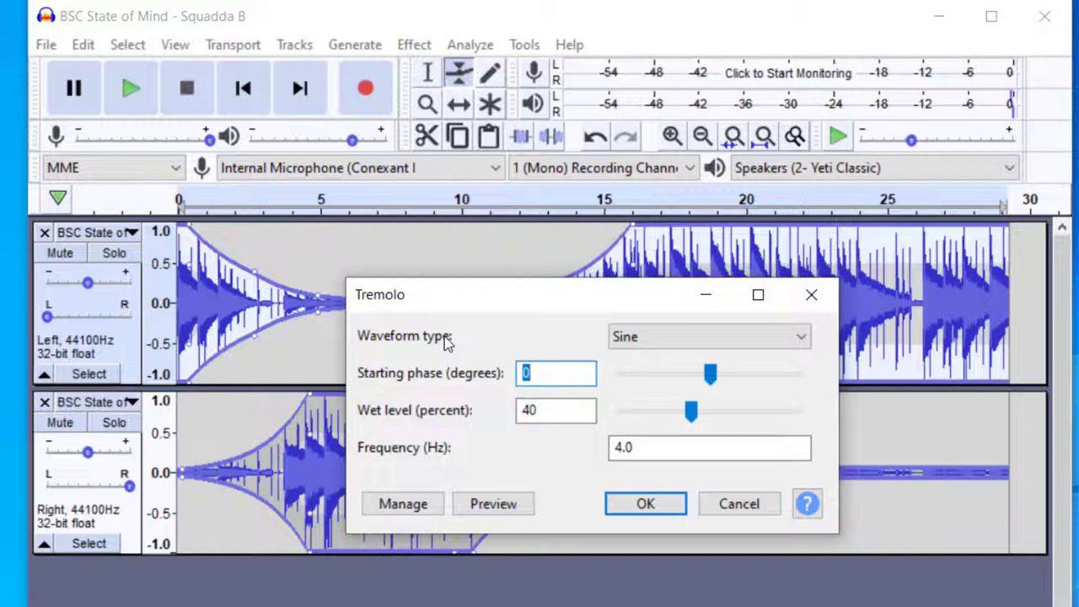
pyautogui.write('180')
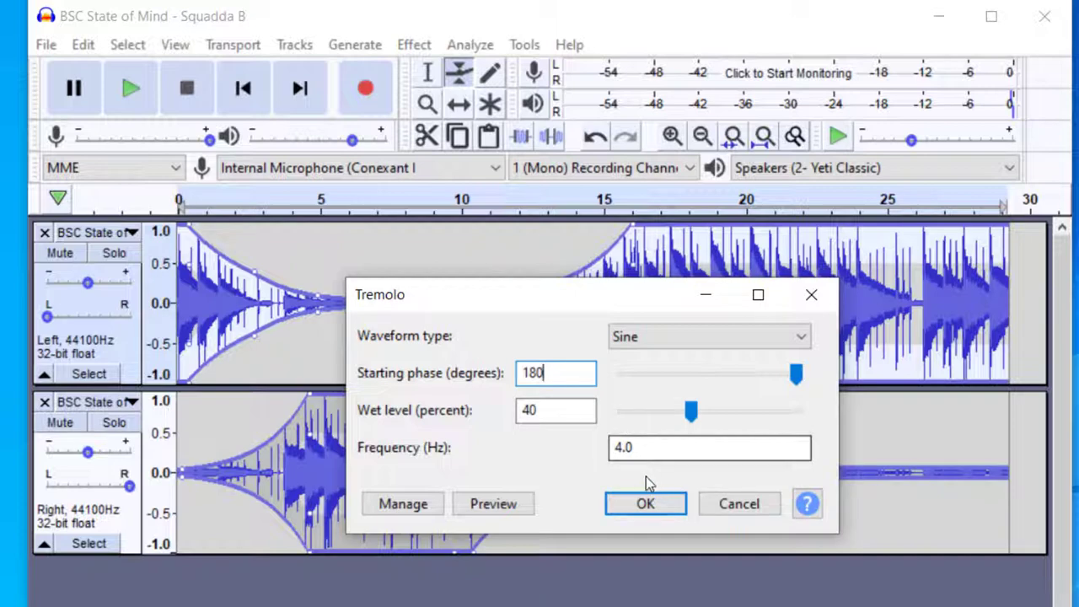
pyautogui.click(754, 511)
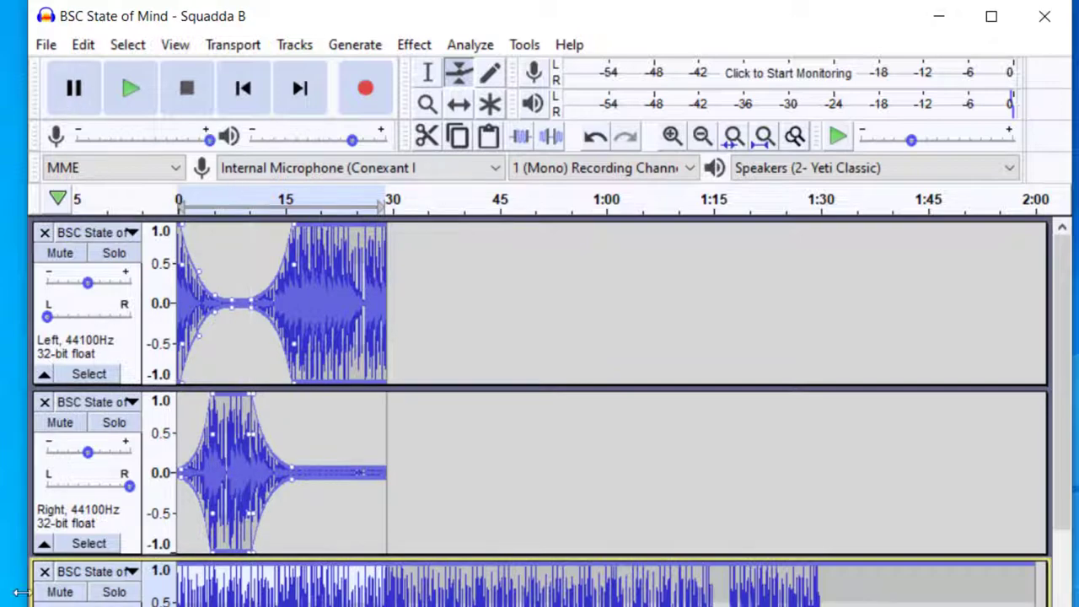
# Delete the extra third track and bring up the File > Export options
pyautogui.click(45, 571)
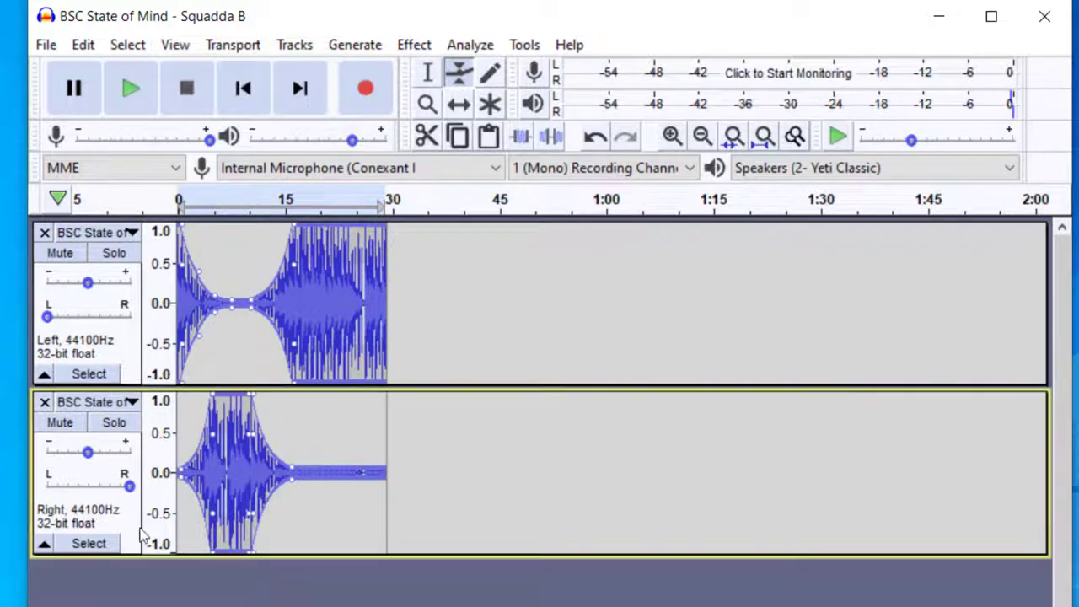
pyautogui.click(46, 46)
pyautogui.moveTo(119, 201)
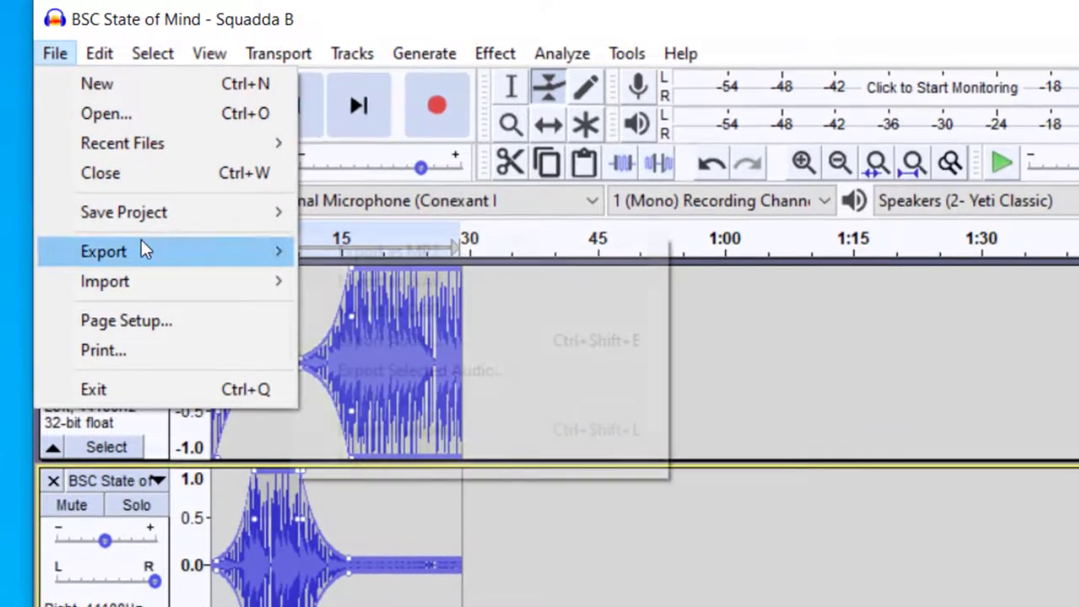